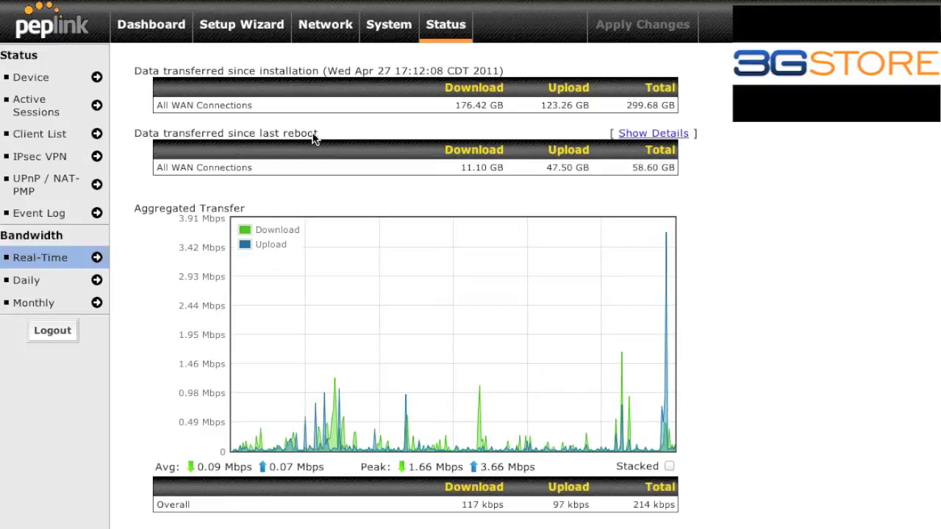
scroll(313, 138, down, 2)
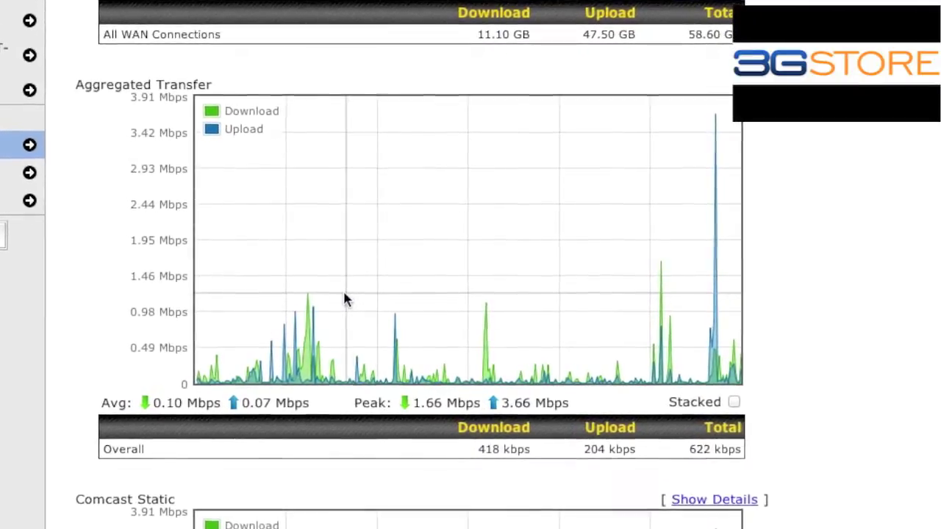
mouse_move(308, 295)
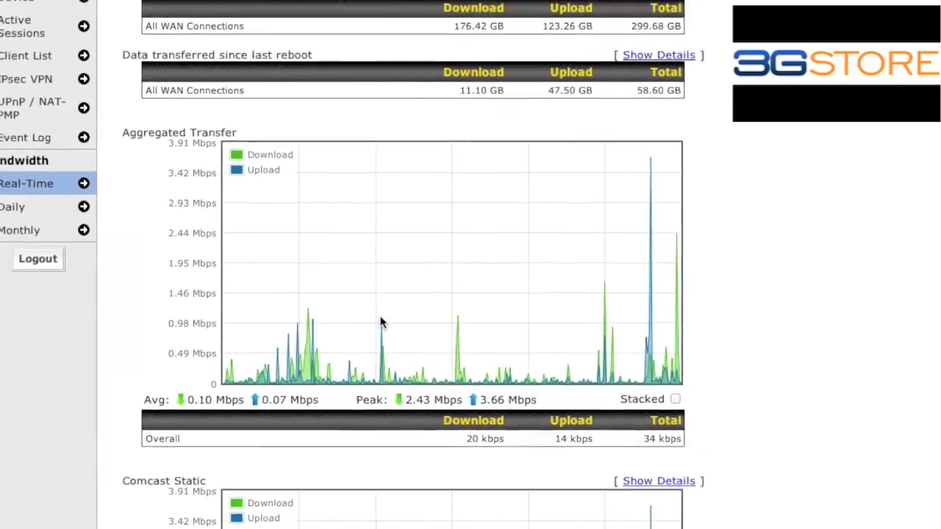
scroll(375, 315, down, 3)
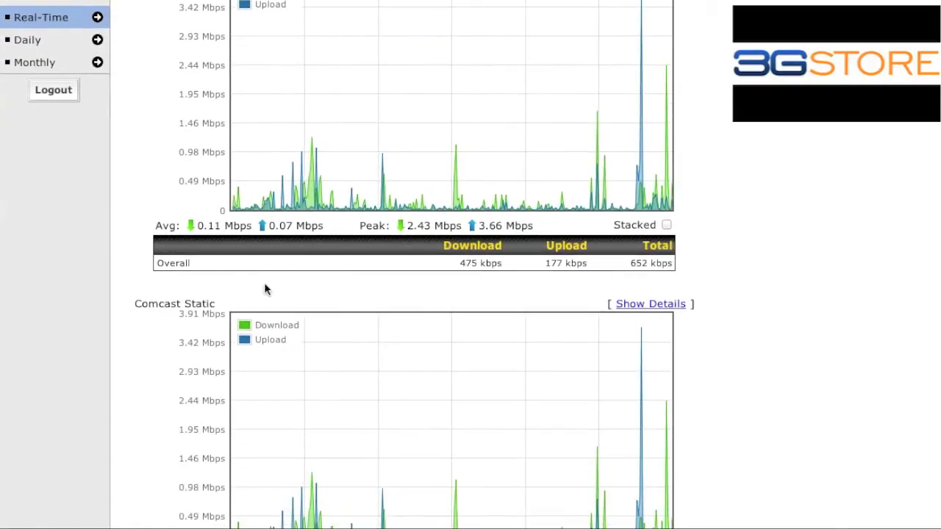
scroll(202, 286, down, 3)
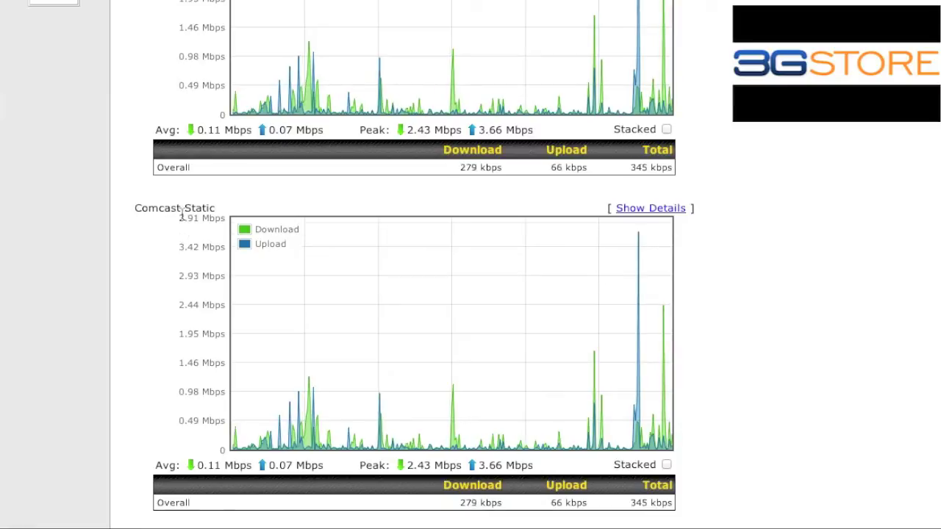
scroll(175, 288, down, 4)
scroll(174, 289, down, 4)
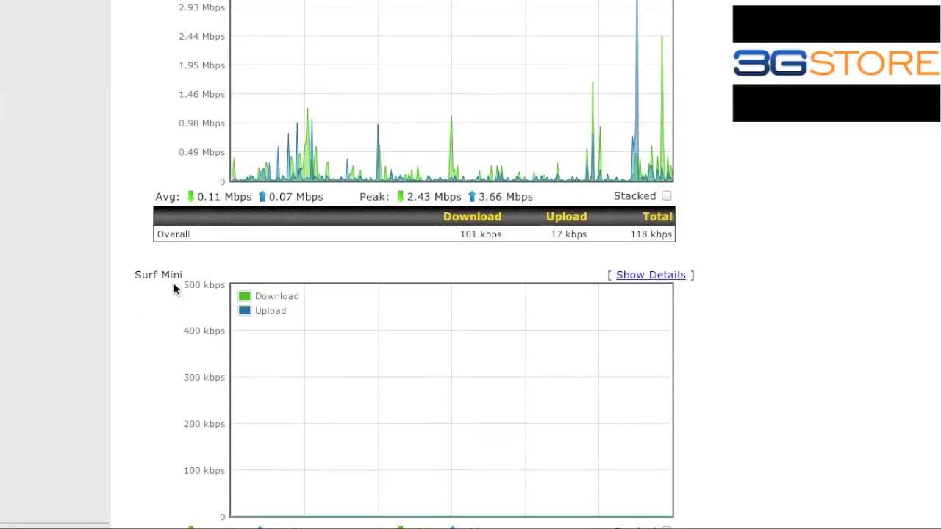
scroll(175, 288, down, 7)
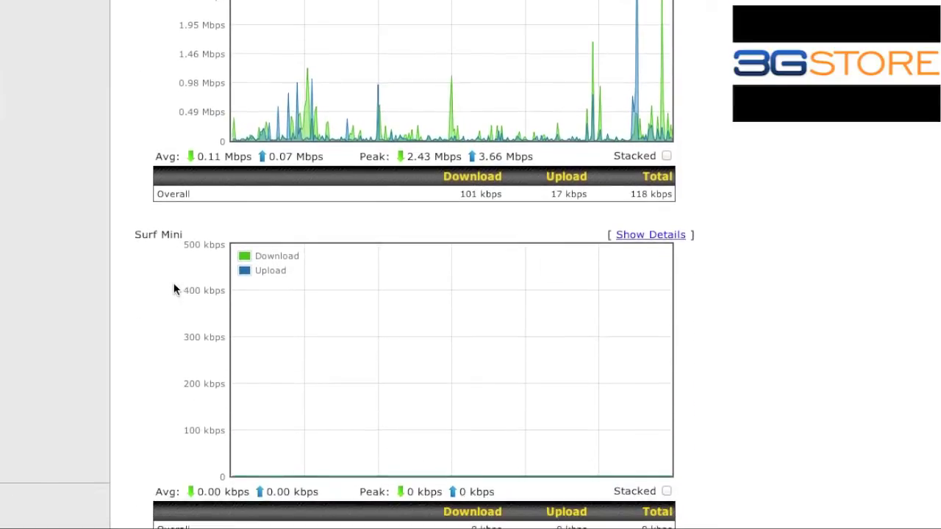
scroll(175, 288, down, 4)
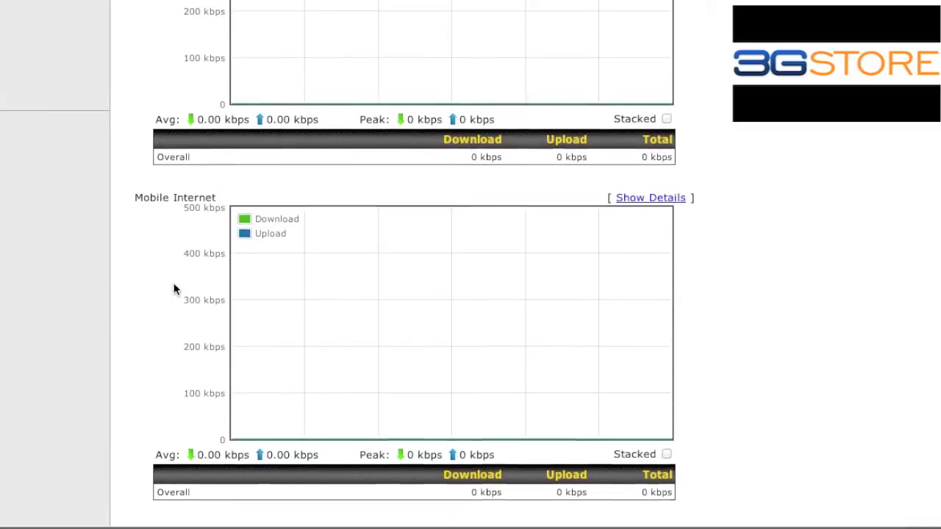
scroll(175, 288, up, 4)
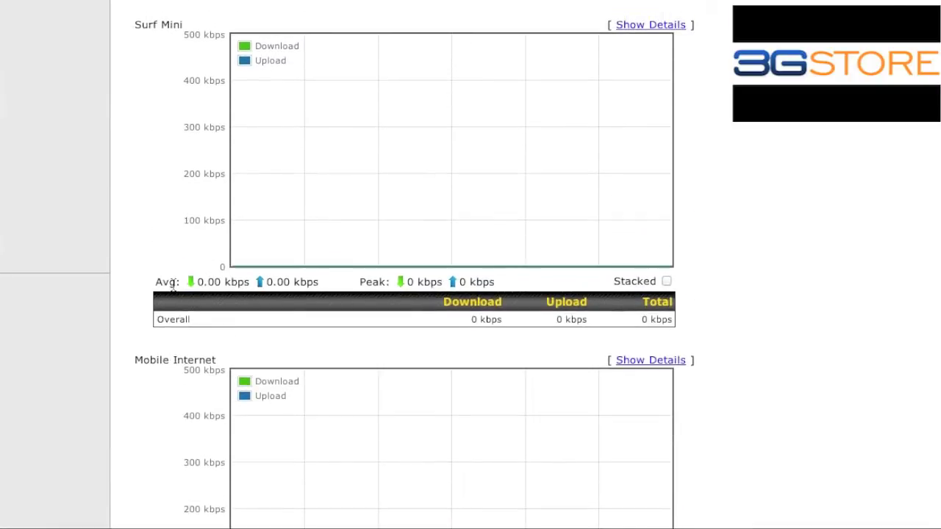
scroll(174, 287, up, 5)
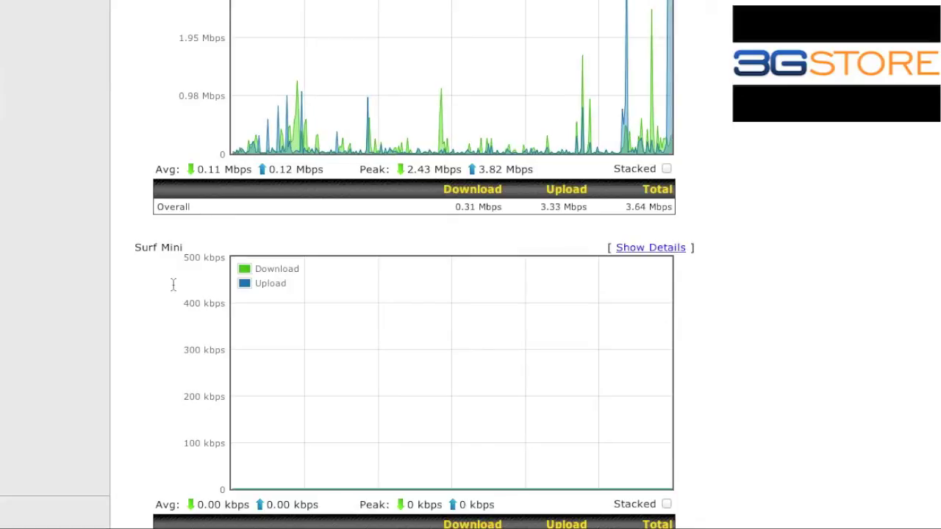
scroll(173, 284, up, 5)
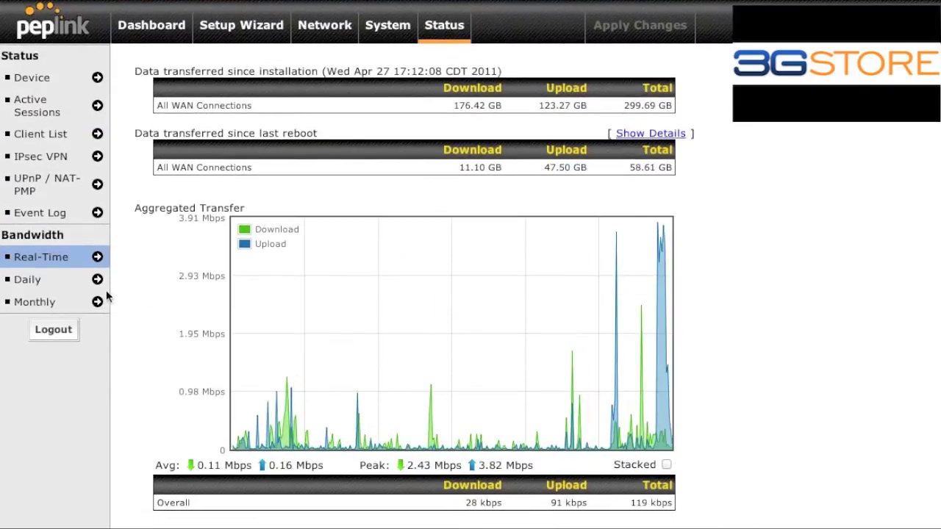
Step: Open Daily Usage for All WAN, briefly showing figures in GB before switching back to MB
click(60, 287)
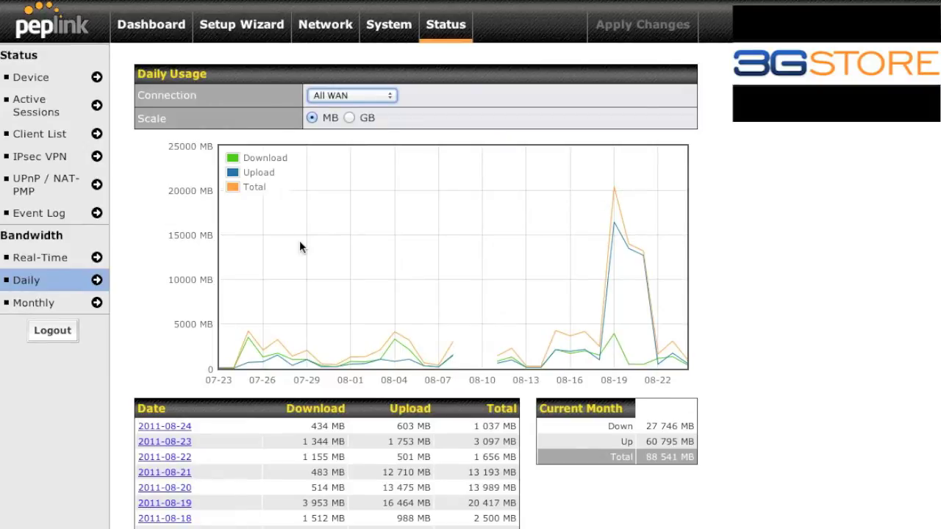
click(348, 97)
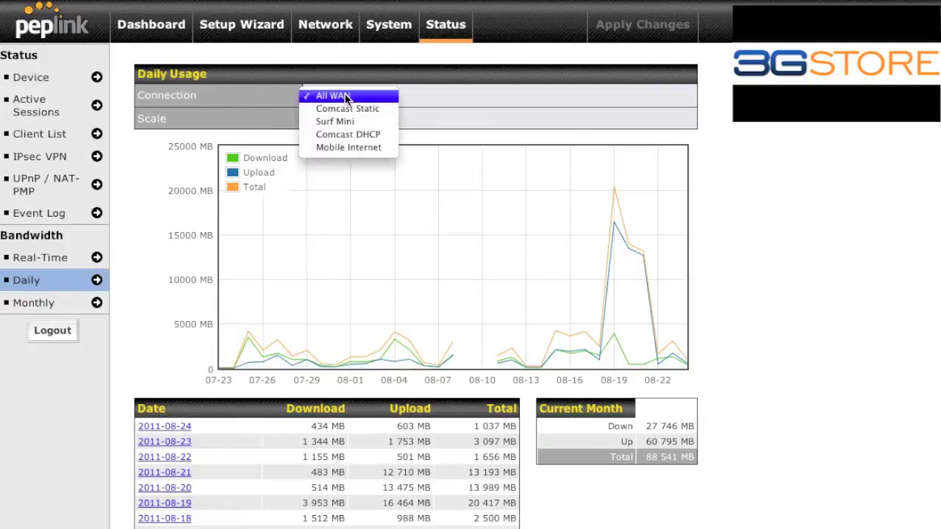
click(275, 99)
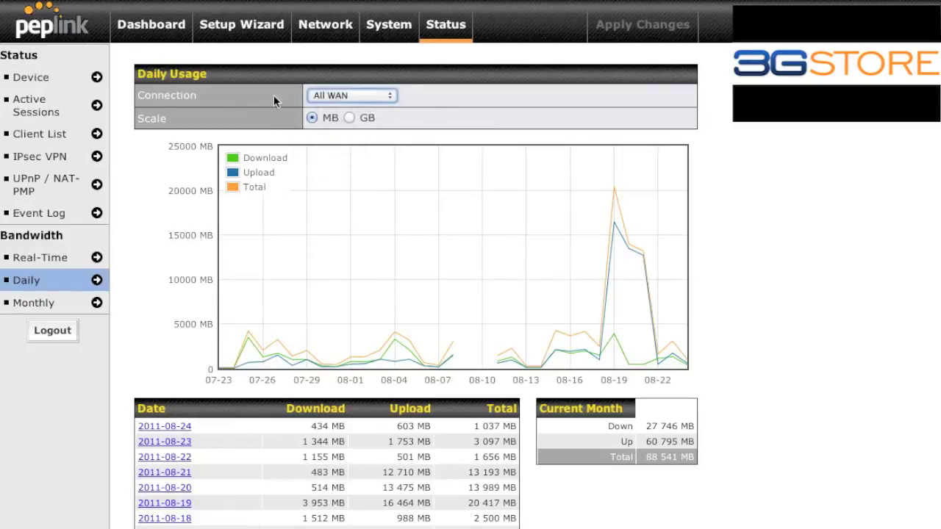
click(349, 118)
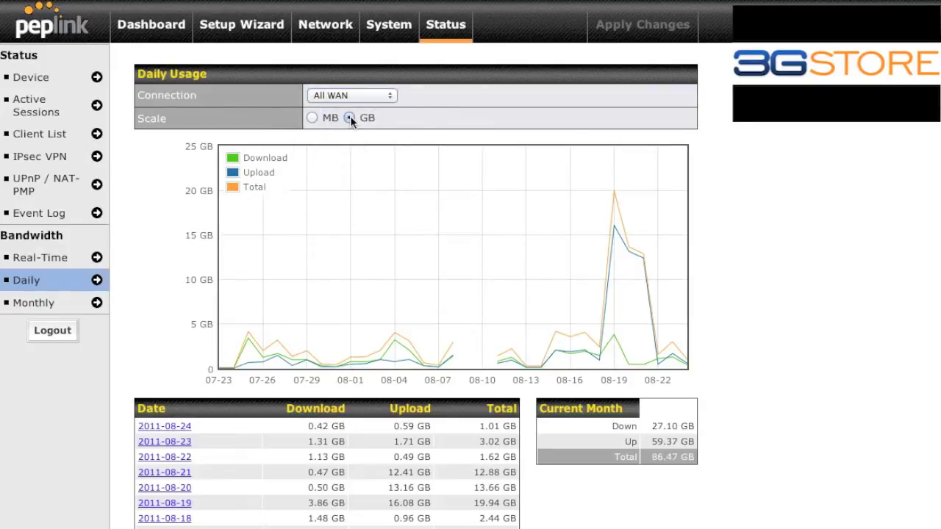
click(313, 118)
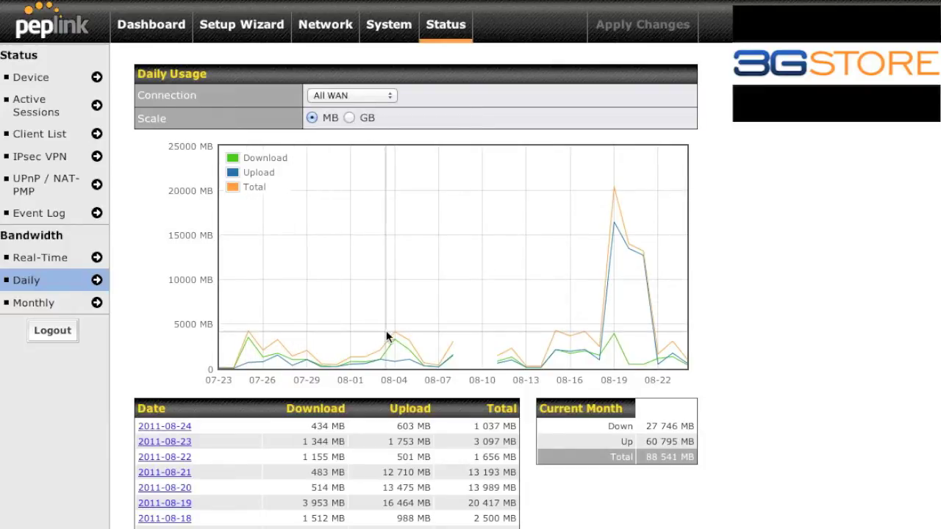
mouse_move(391, 335)
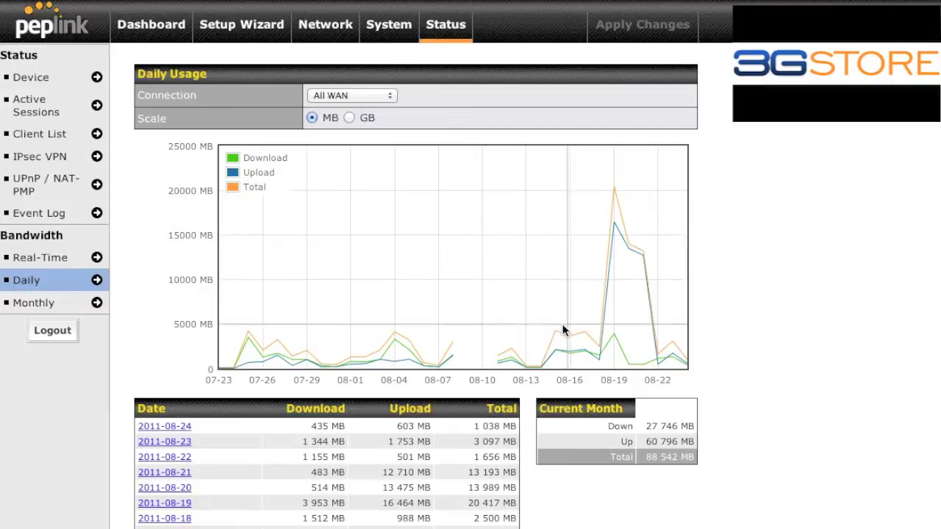
Step: Switch the Daily Usage view to the Mobile Internet connection and its billing cycle totals
click(376, 96)
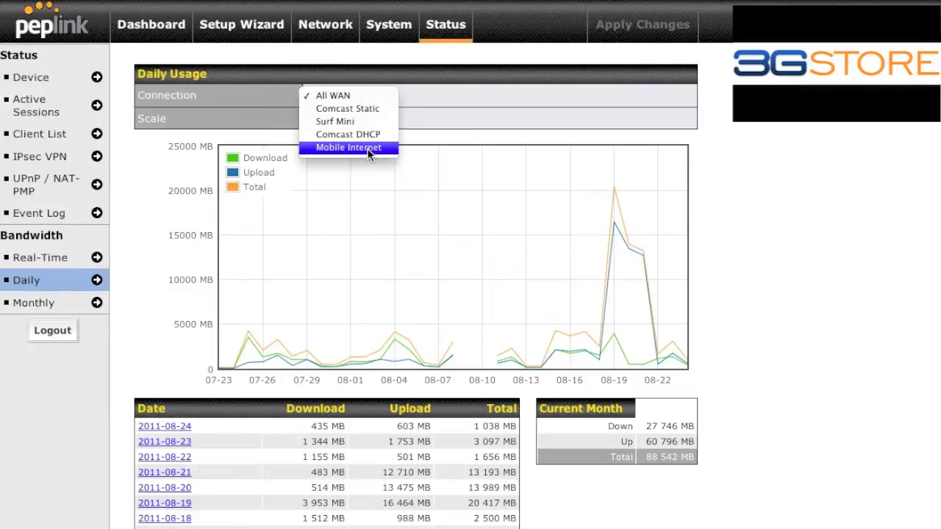
click(367, 148)
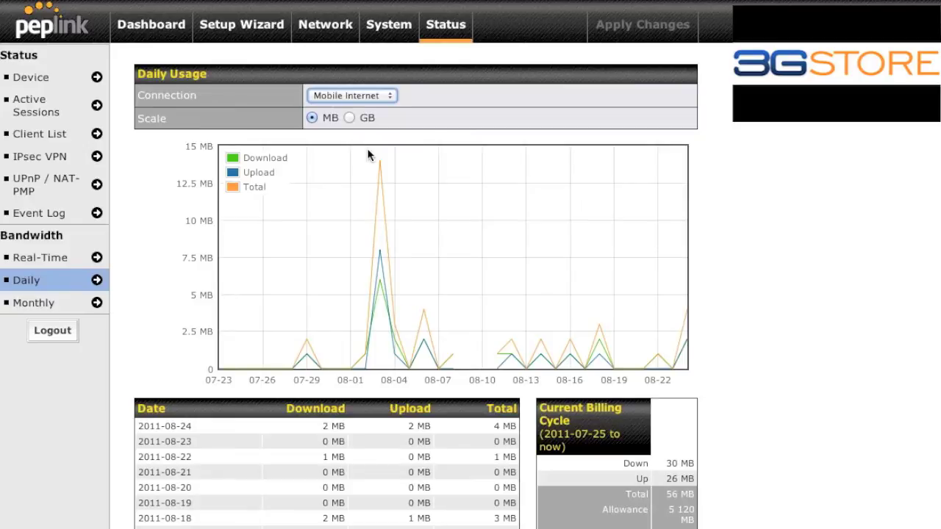
mouse_move(379, 169)
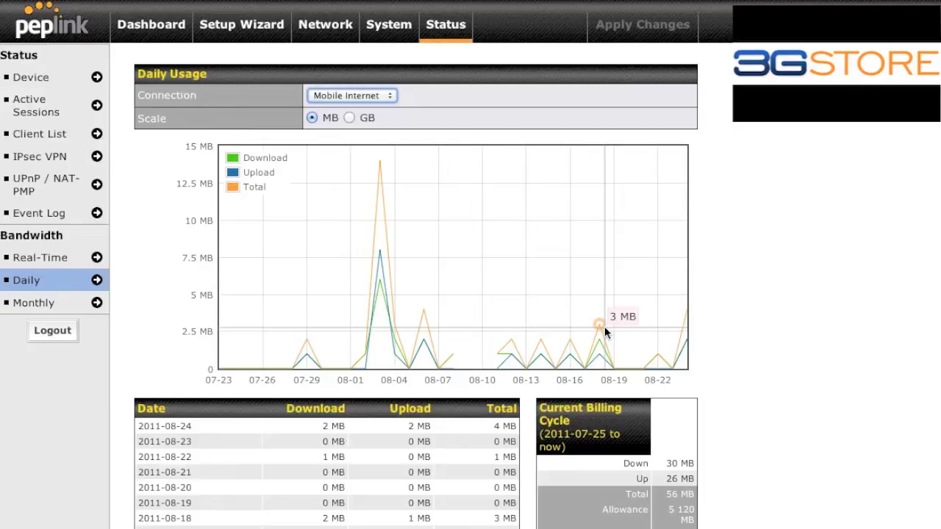
Step: Check Mobile Internet's billing cycle totals (30 MB down, 26 MB up), then reopen the connection list
scroll(604, 326, down, 3)
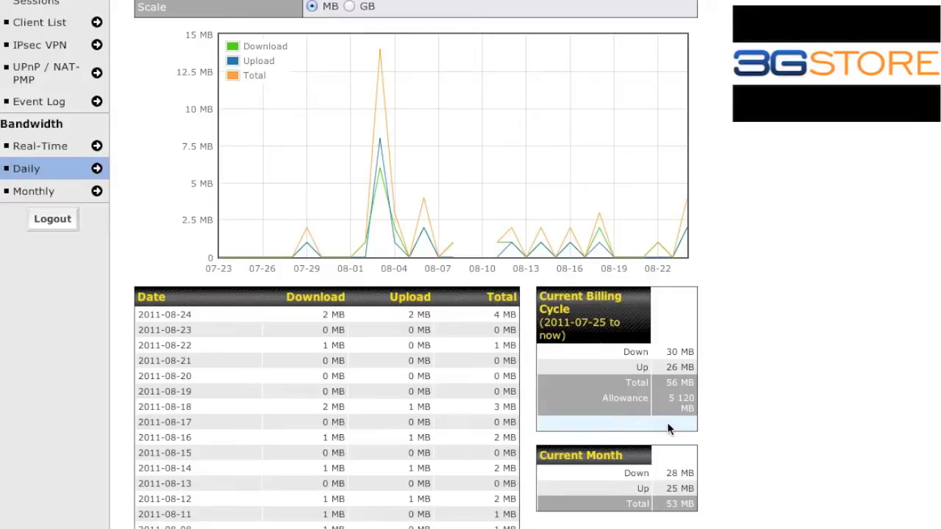
scroll(668, 429, up, 3)
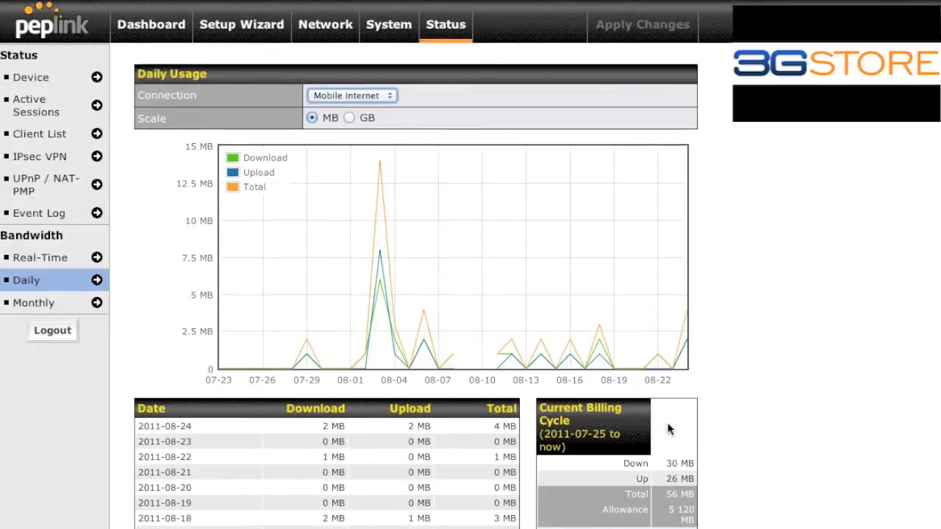
click(354, 95)
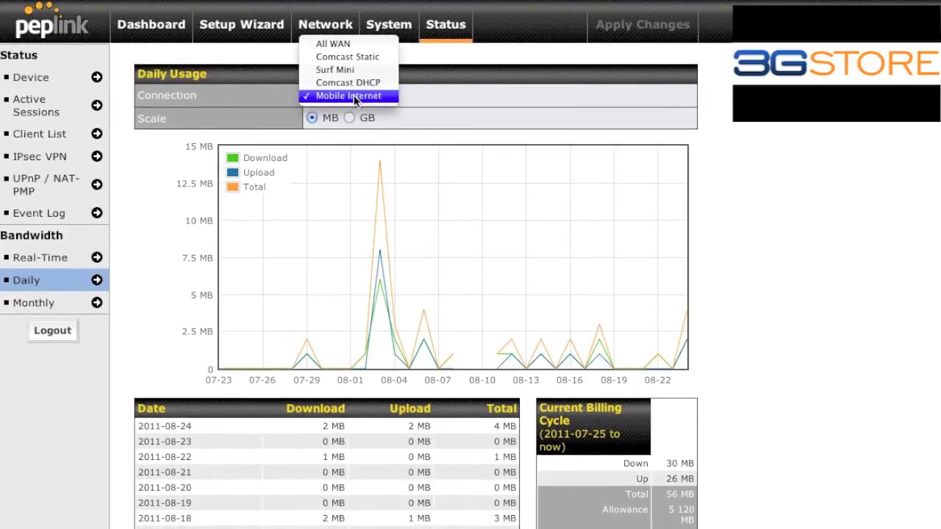
Step: Switch Daily Usage back to All WAN and scroll down to the daily table
click(347, 45)
scroll(403, 227, down, 3)
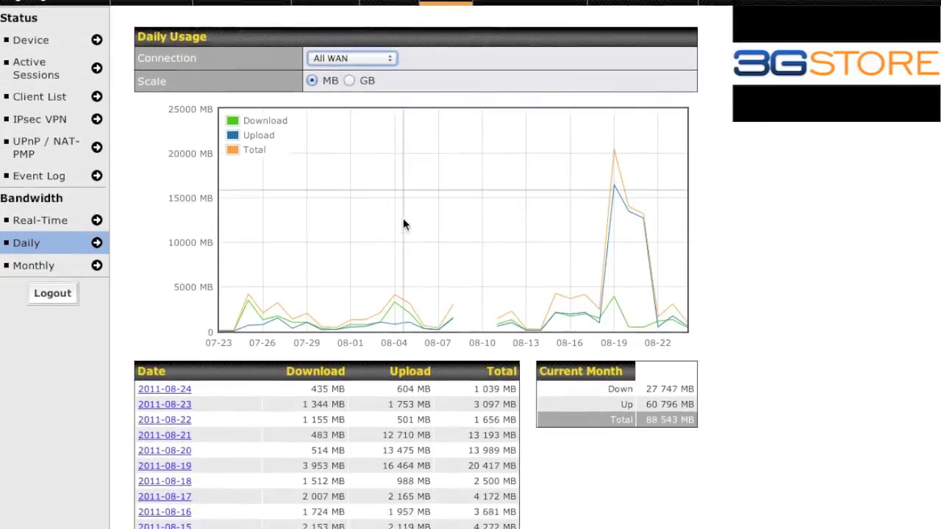
scroll(402, 224, down, 1)
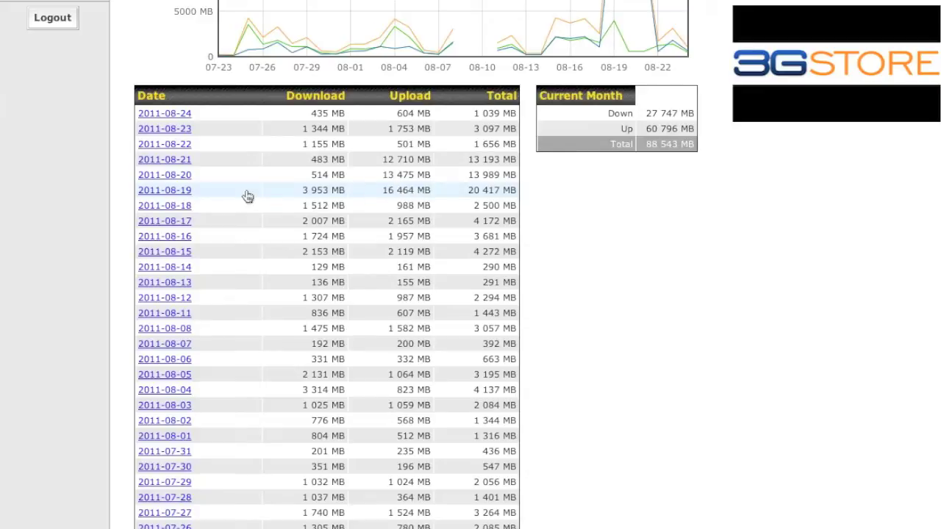
Step: Review the per-client bandwidth breakdown for 2011-08-19, then close it
click(184, 191)
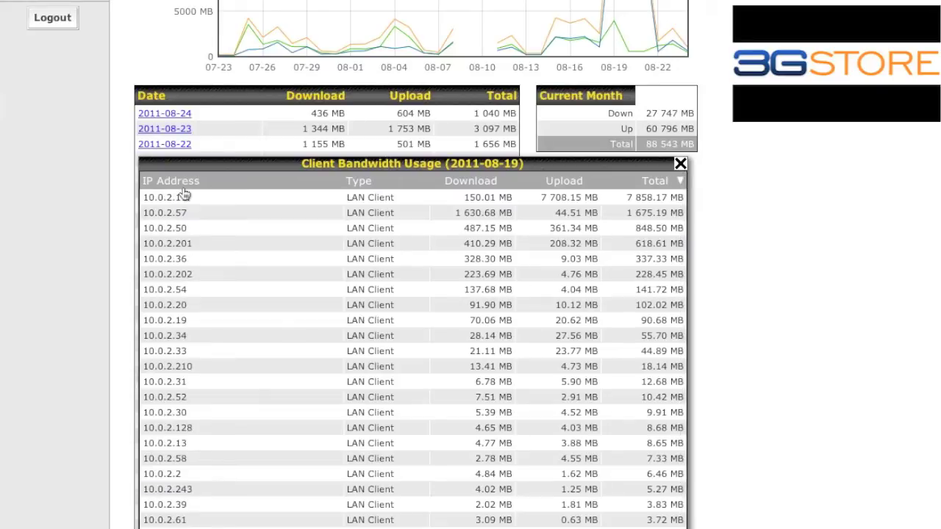
scroll(185, 192, down, 3)
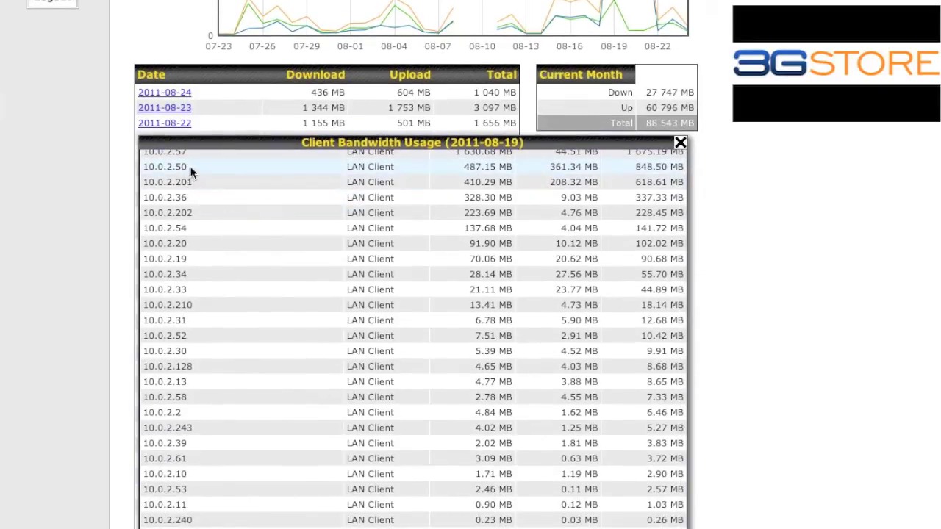
mouse_move(189, 182)
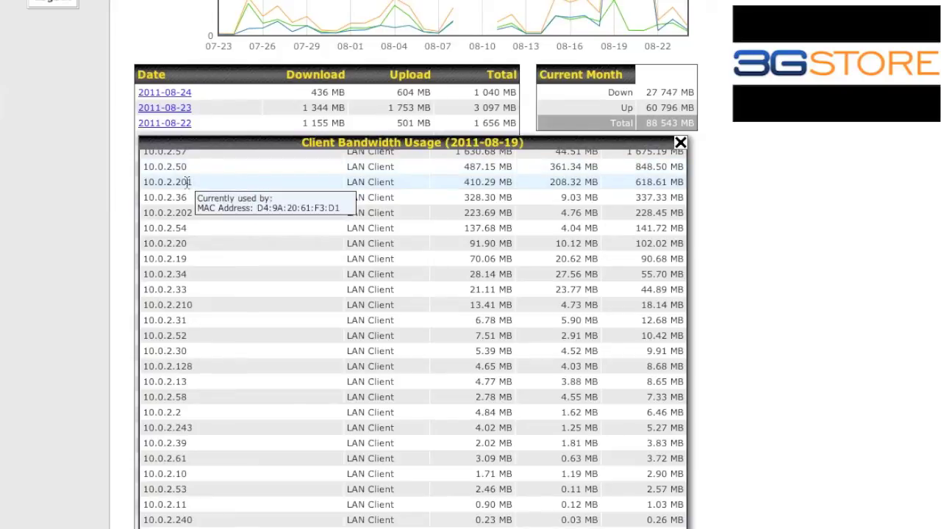
scroll(404, 208, up, 3)
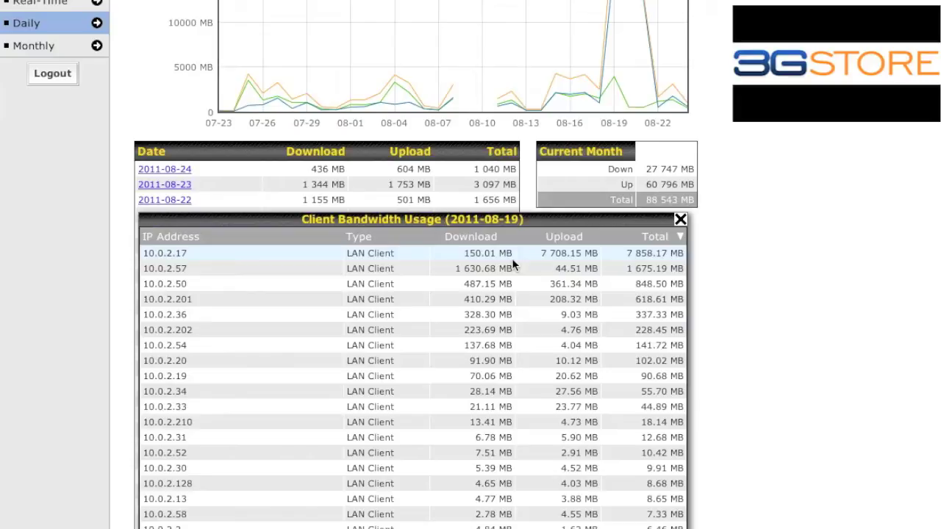
click(679, 219)
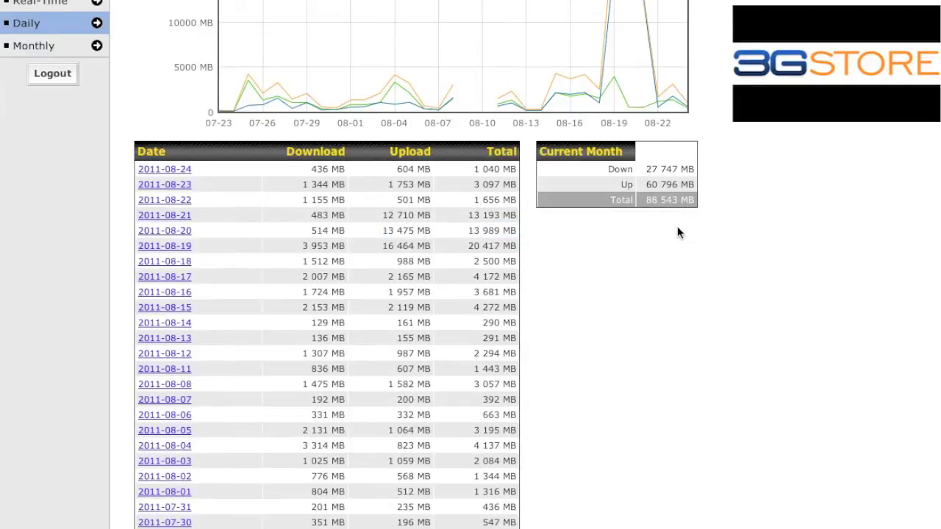
Step: Return to the top of the page and switch to Monthly bandwidth usage
scroll(682, 227, up, 4)
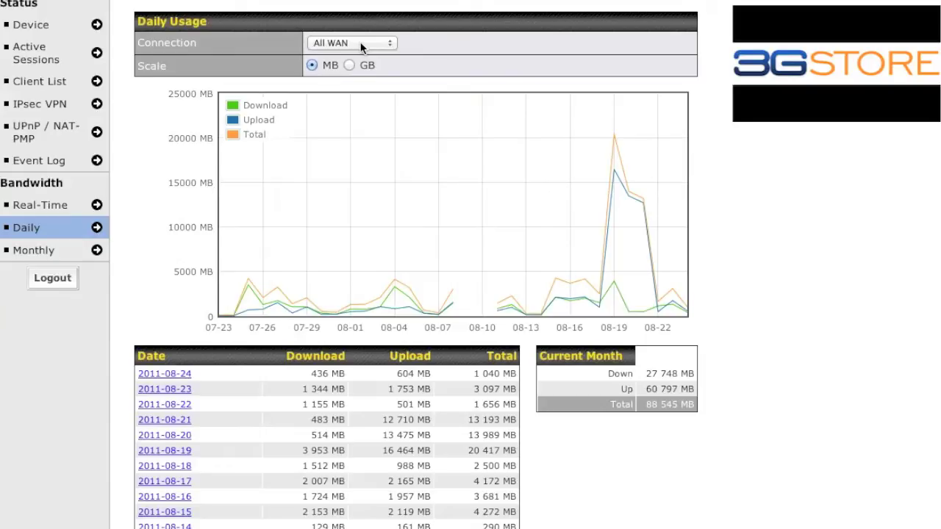
click(58, 251)
Step: Scan the All WAN monthly table, with June 2011's 107 428 MB peak, then open the connection list
scroll(369, 207, down, 1)
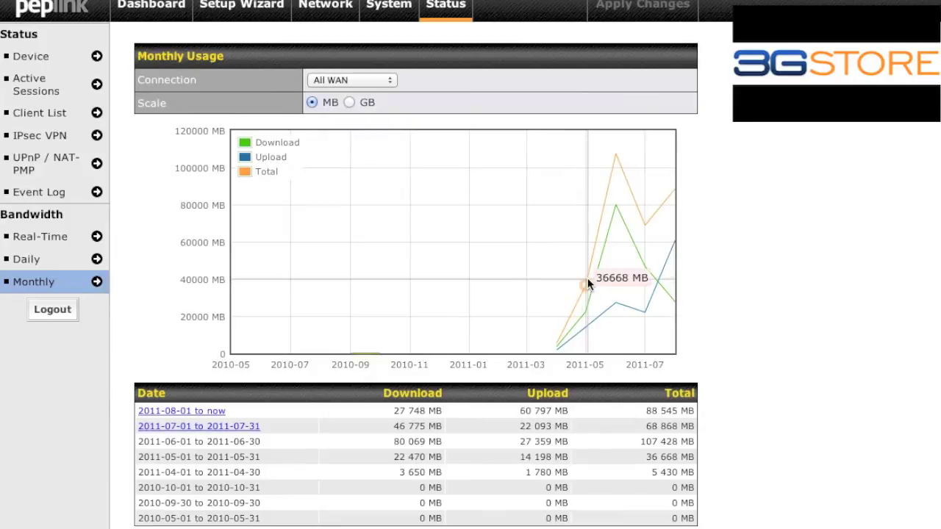
mouse_move(614, 160)
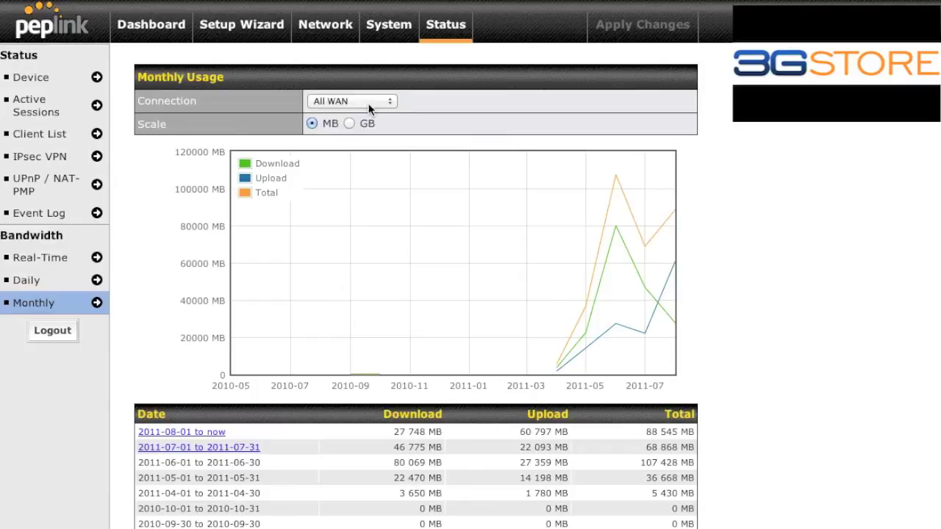
click(369, 108)
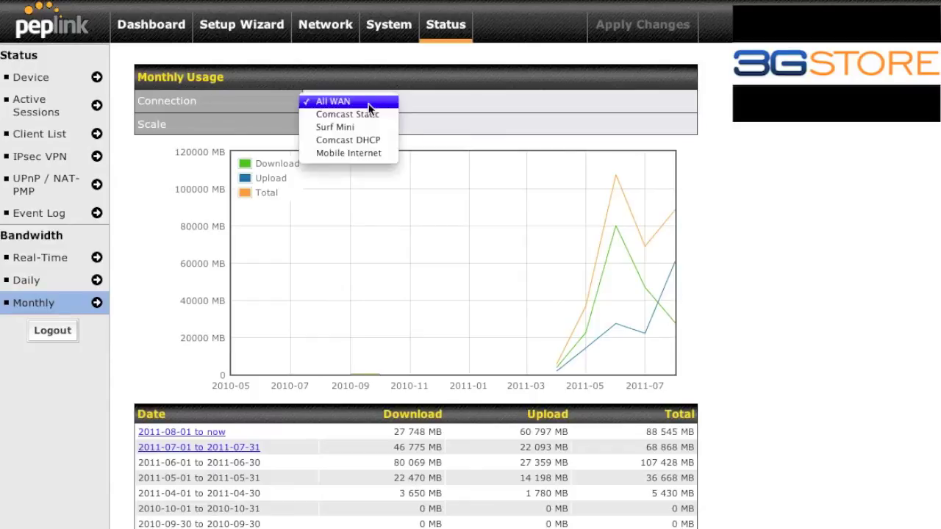
Step: Show monthly usage for Mobile Internet alone, grouped by billing cycle
click(355, 150)
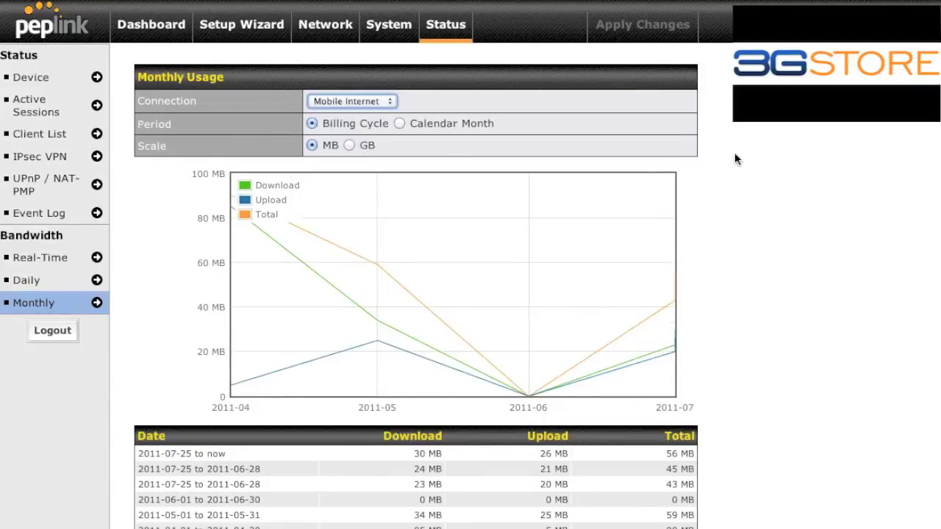
scroll(735, 152, down, 1)
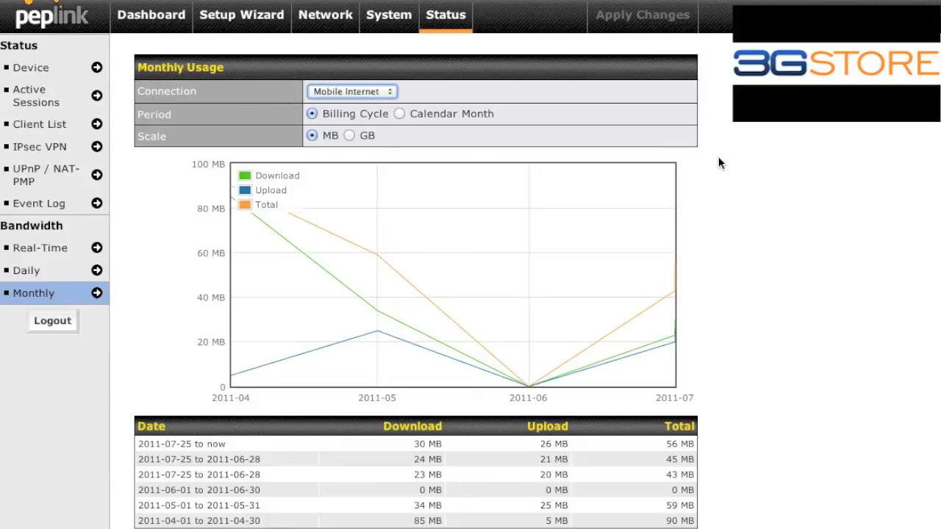
mouse_move(231, 190)
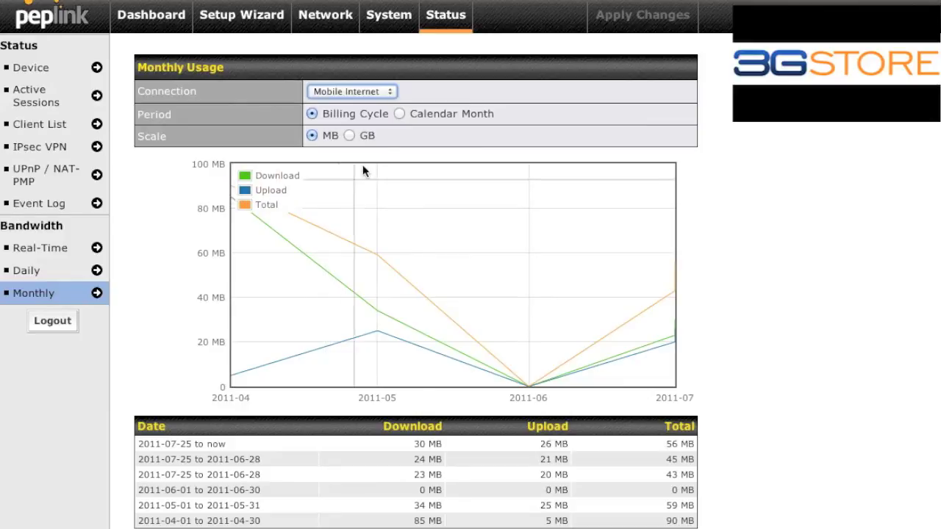
Step: Regroup Mobile Internet usage by calendar month, then switch Monthly Usage back to All WAN
click(399, 113)
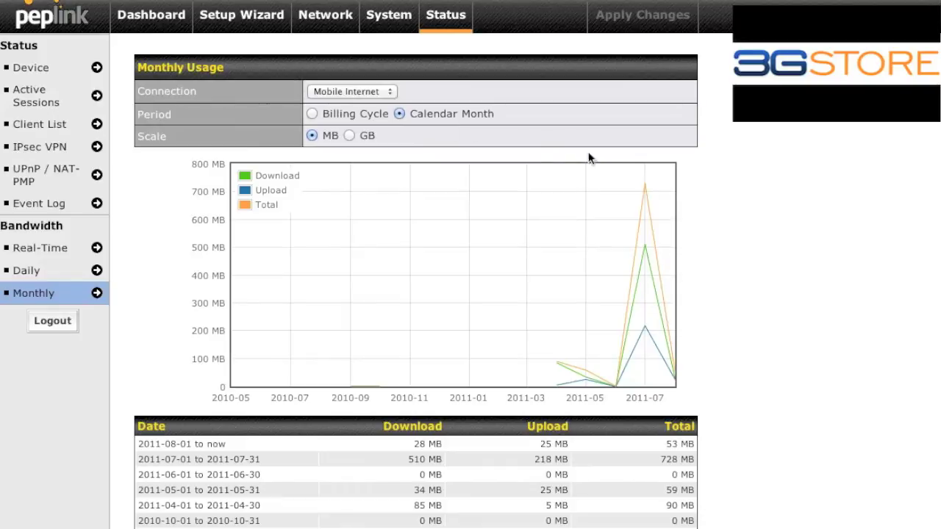
mouse_move(641, 183)
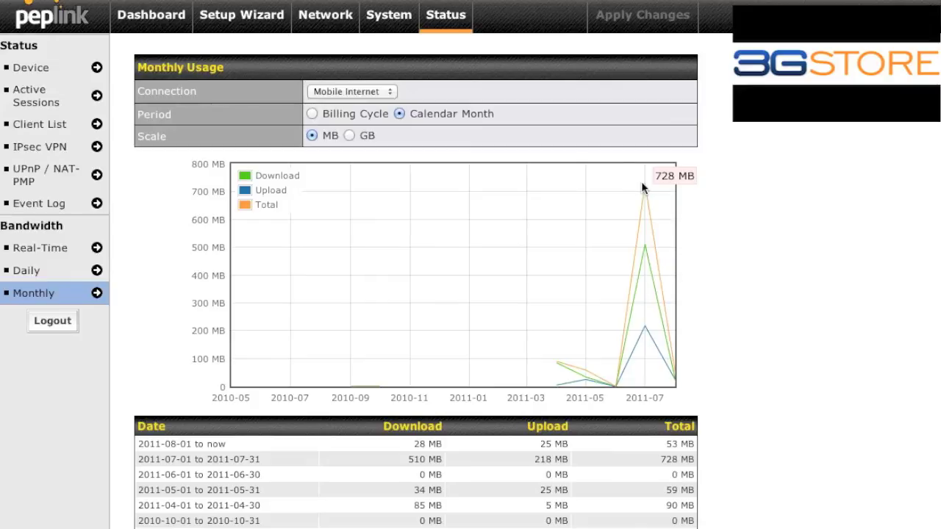
scroll(637, 188, up, 1)
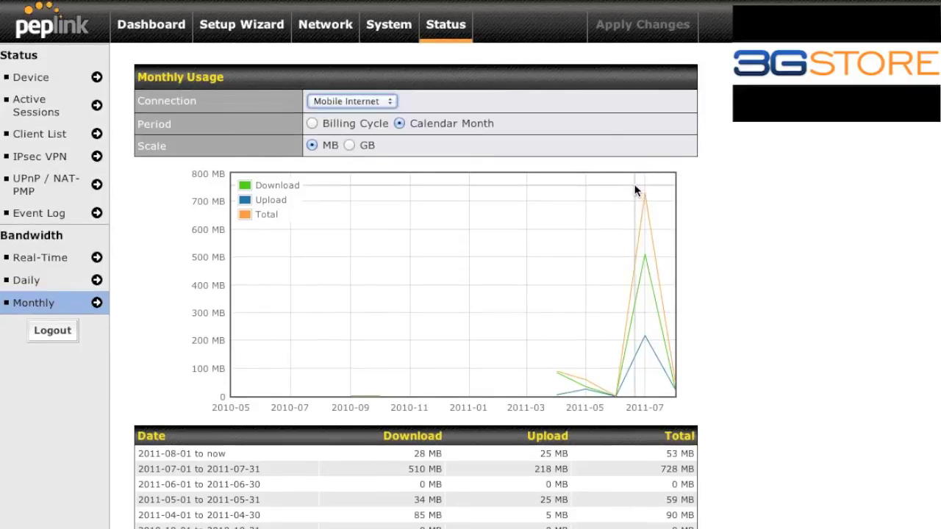
click(381, 103)
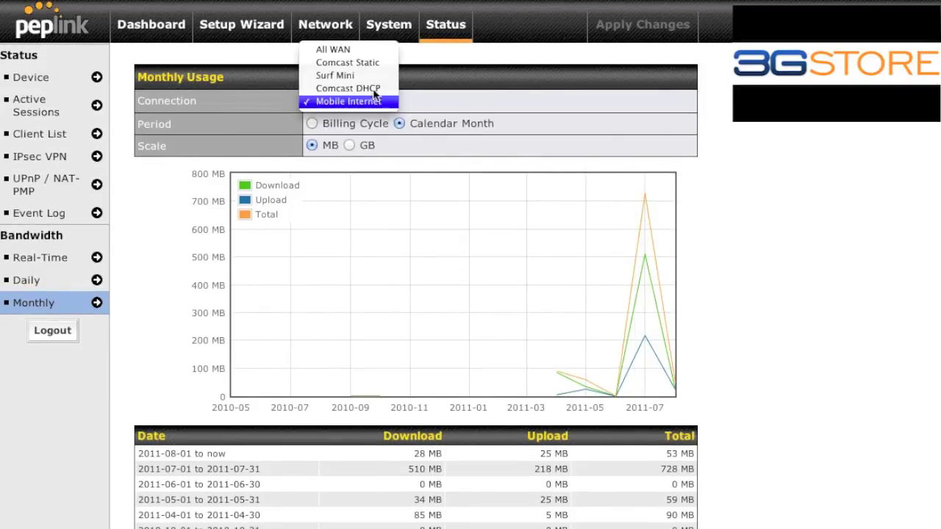
click(367, 46)
scroll(422, 105, down, 2)
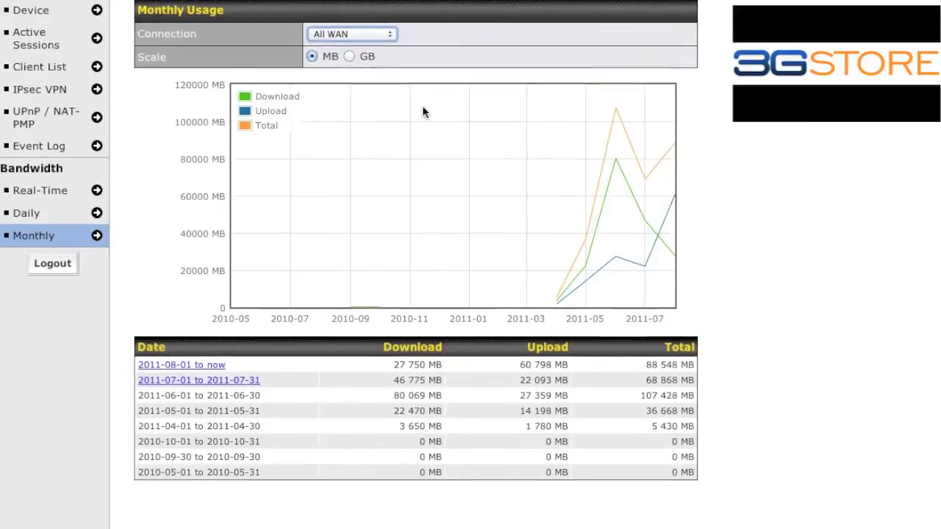
click(211, 355)
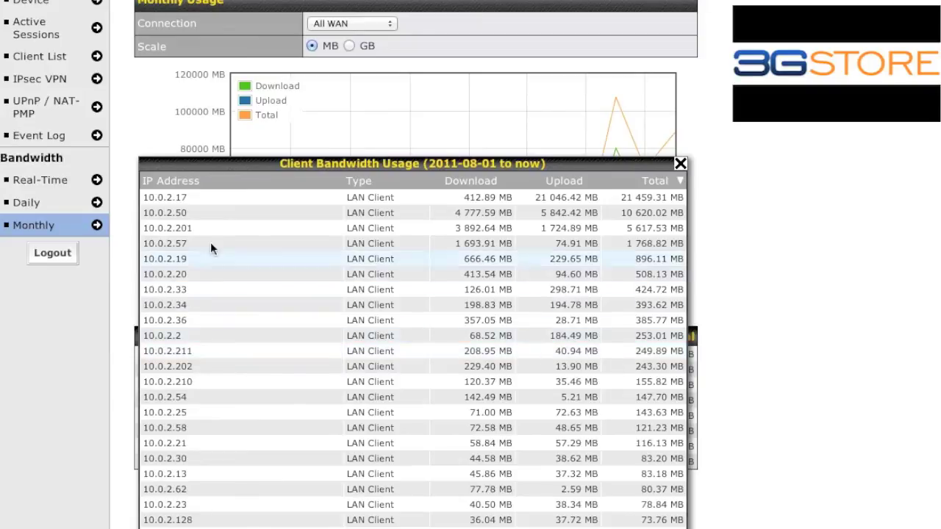
mouse_move(177, 213)
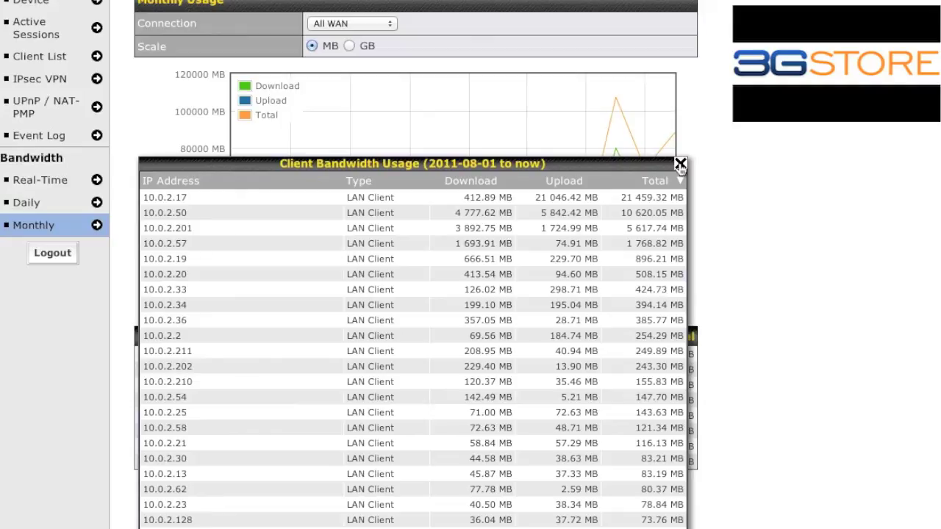
click(680, 163)
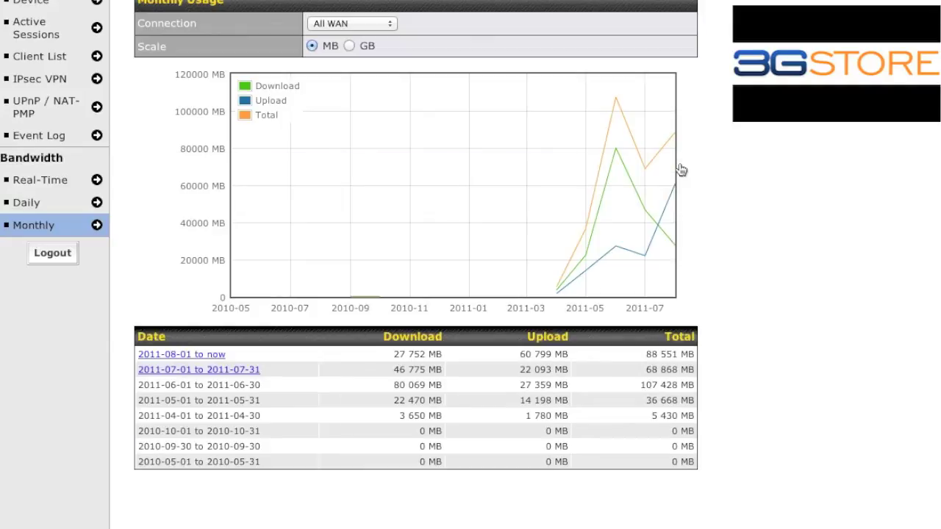